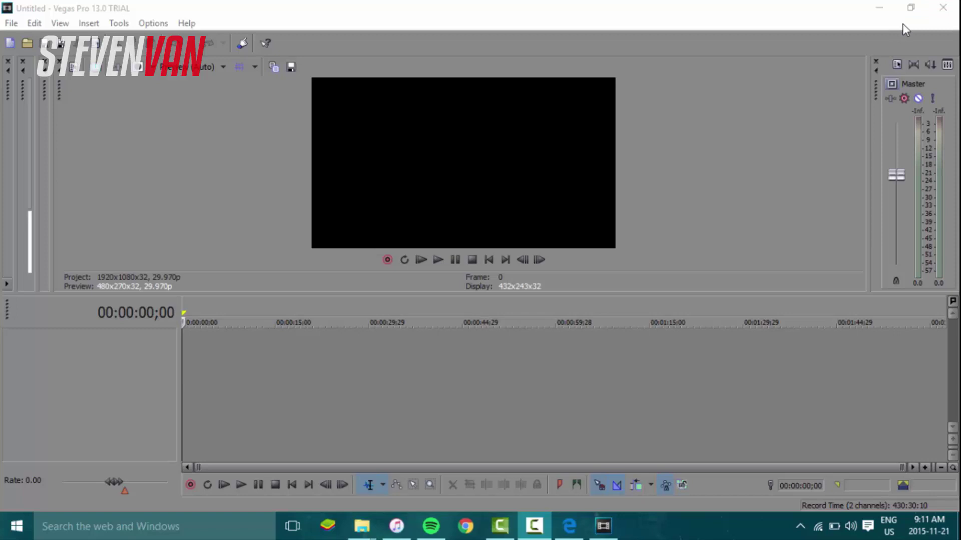
Scrub the Vegas playhead to 00:00:03;05, then switch to the YouTube browser
left_click(54, 10)
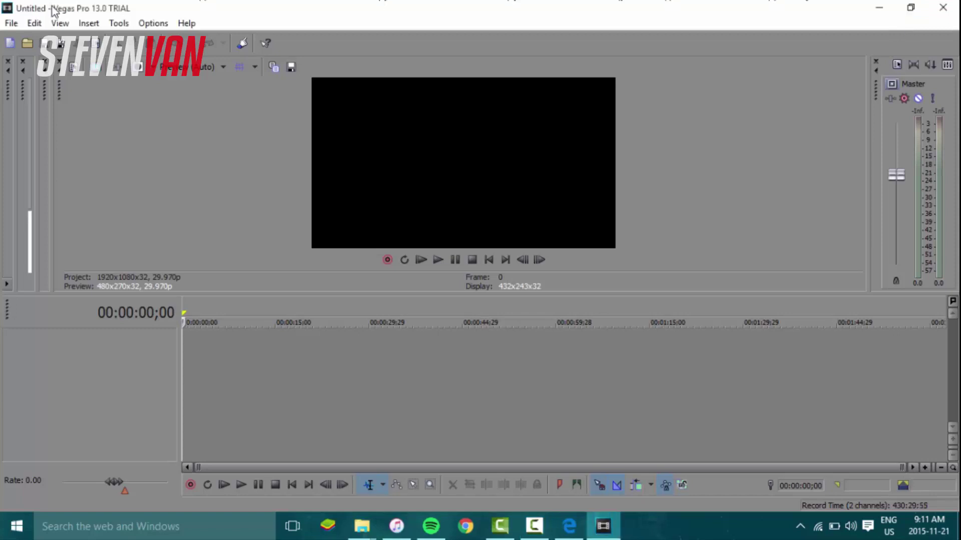
left_click(428, 335)
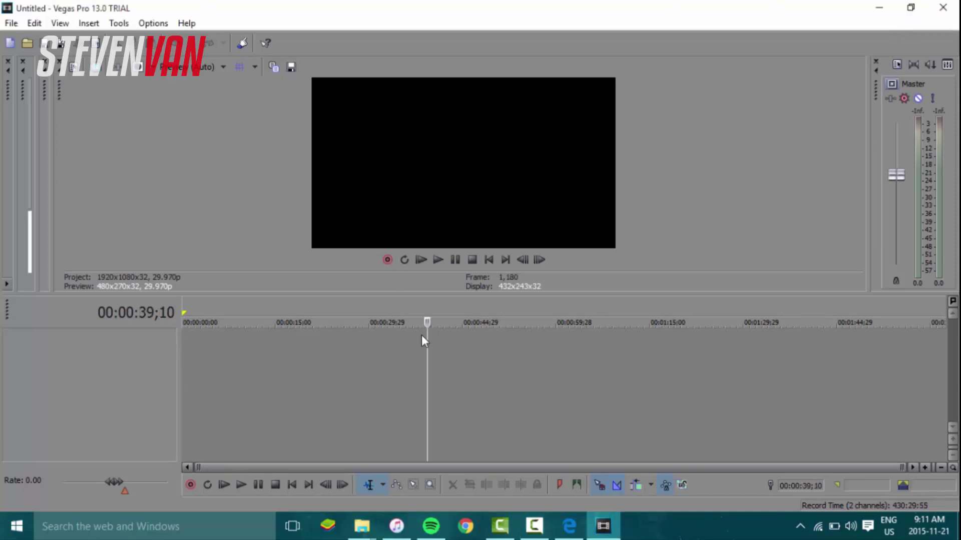
left_click(201, 367)
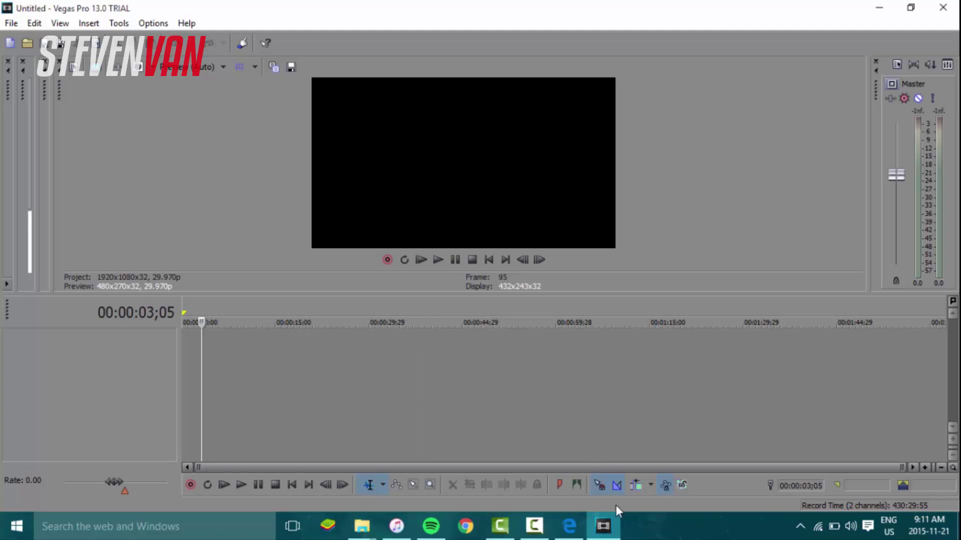
left_click(577, 523)
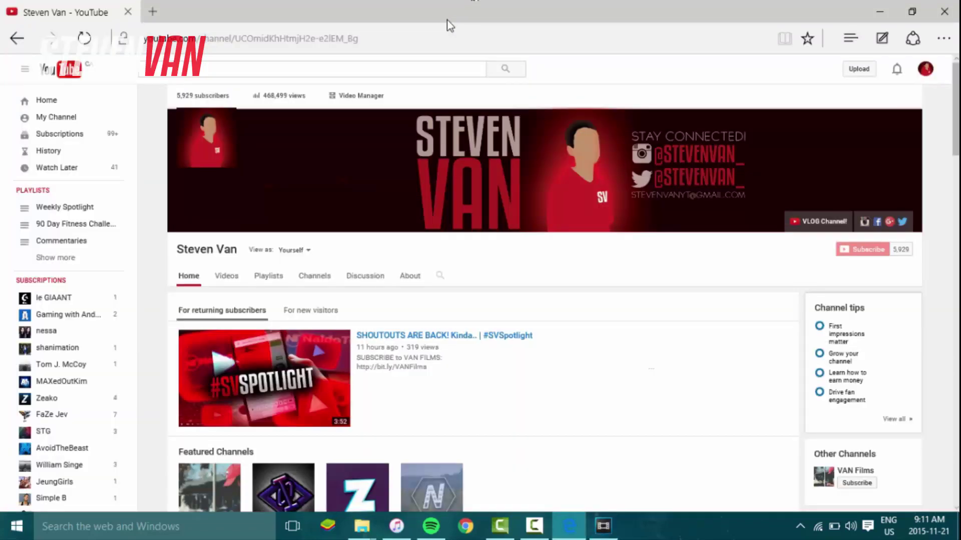
Search YouTube for 'sony vegas 2d red intro' and scroll down to the Red-White template result
left_click(413, 69)
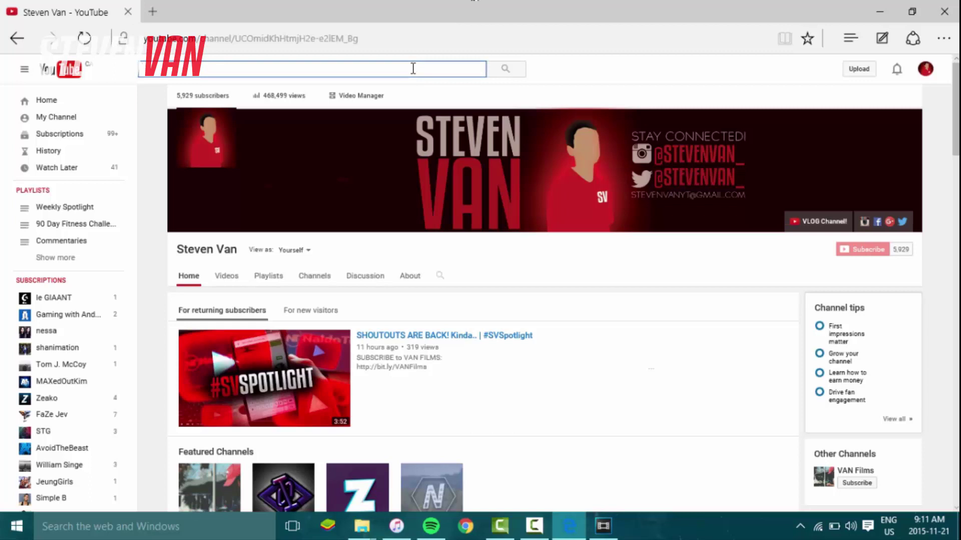
type("sony vegas")
key("Down")
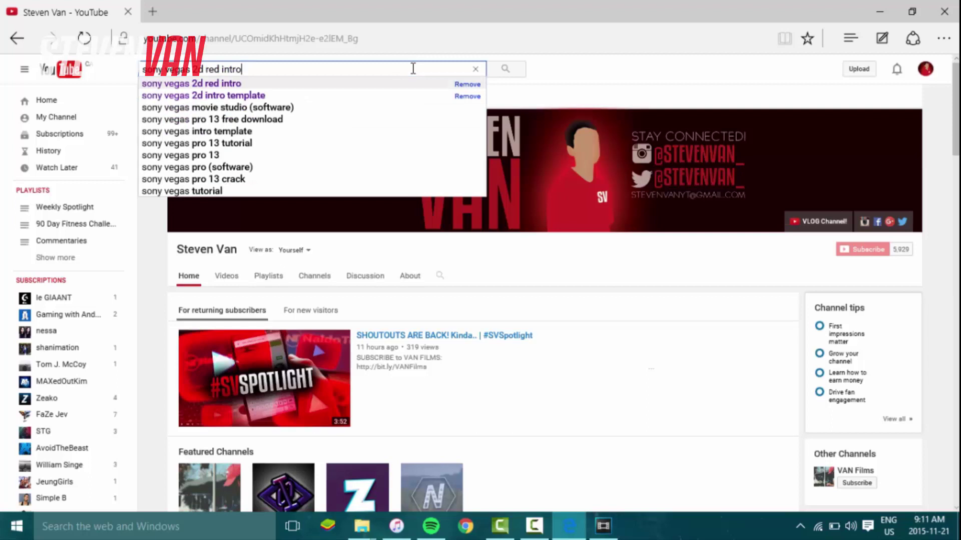
key("Return")
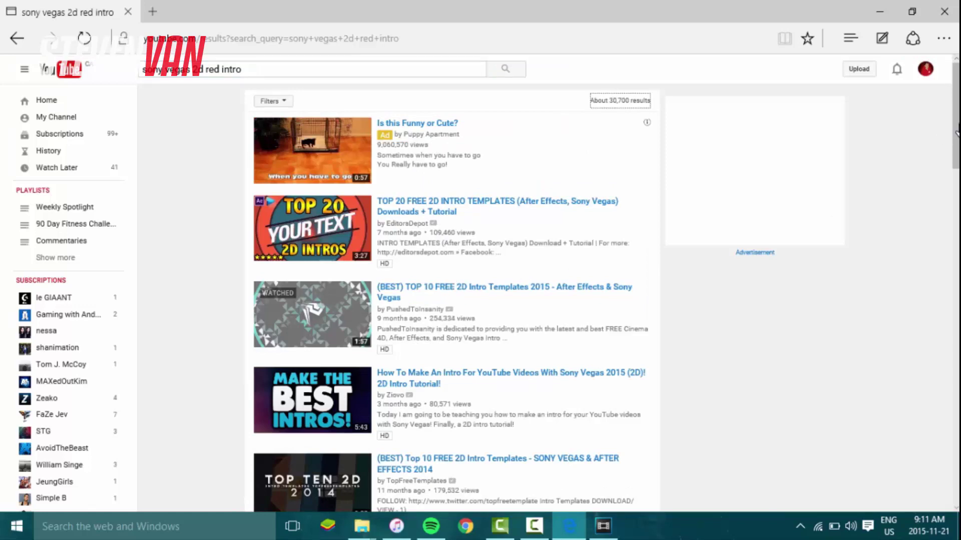
scroll(957, 171, "down", 5)
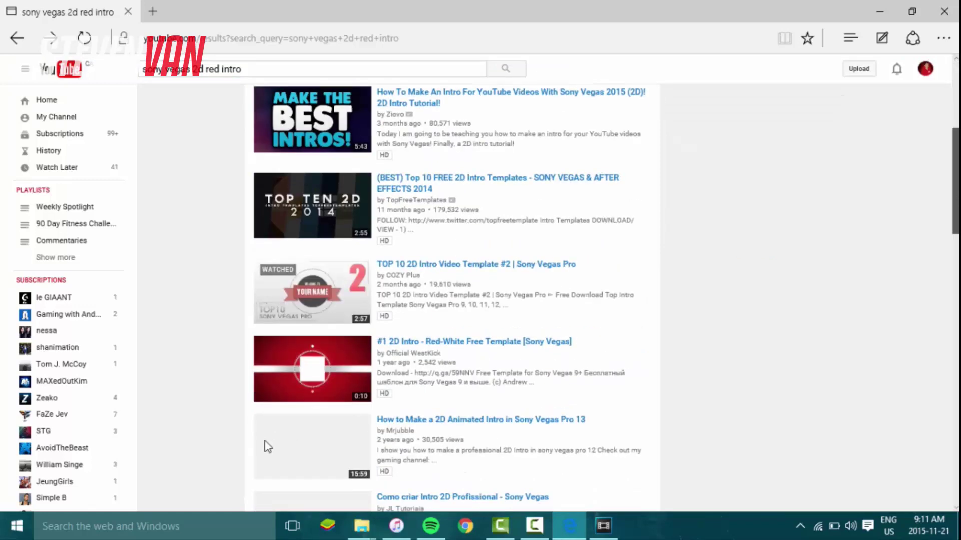
scroll(290, 401, "down", 1)
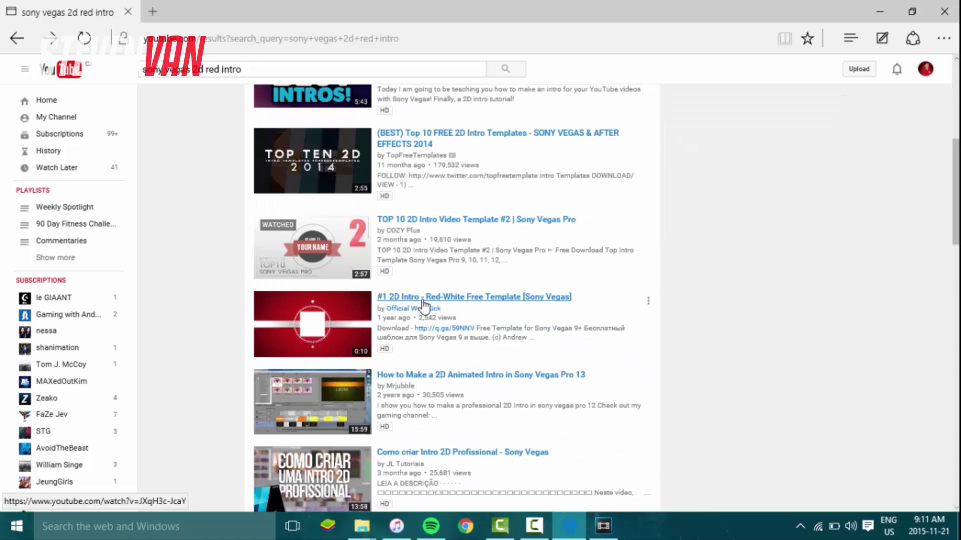
Open the '#1 2D Intro - Red-White Free Template' video and follow its Download link
left_click(489, 308)
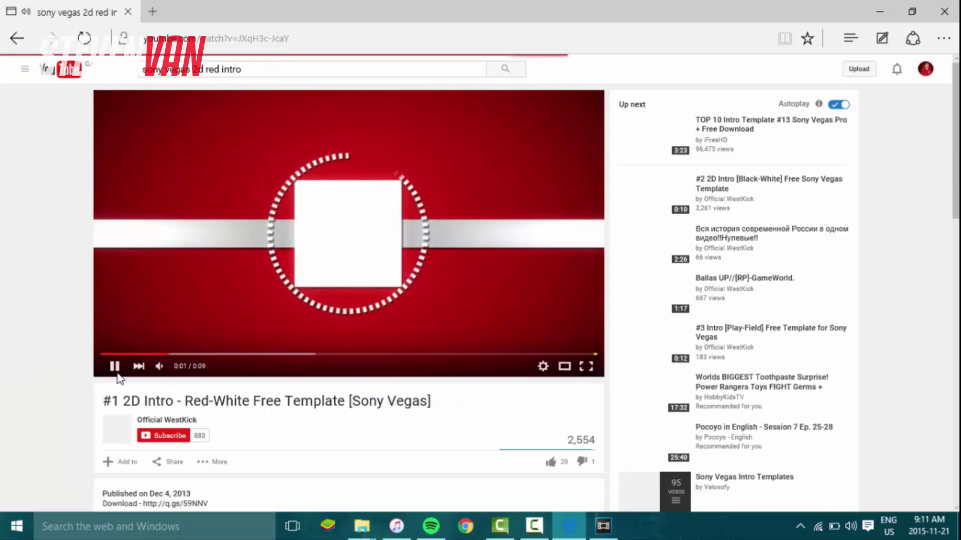
scroll(120, 375, "down", 2)
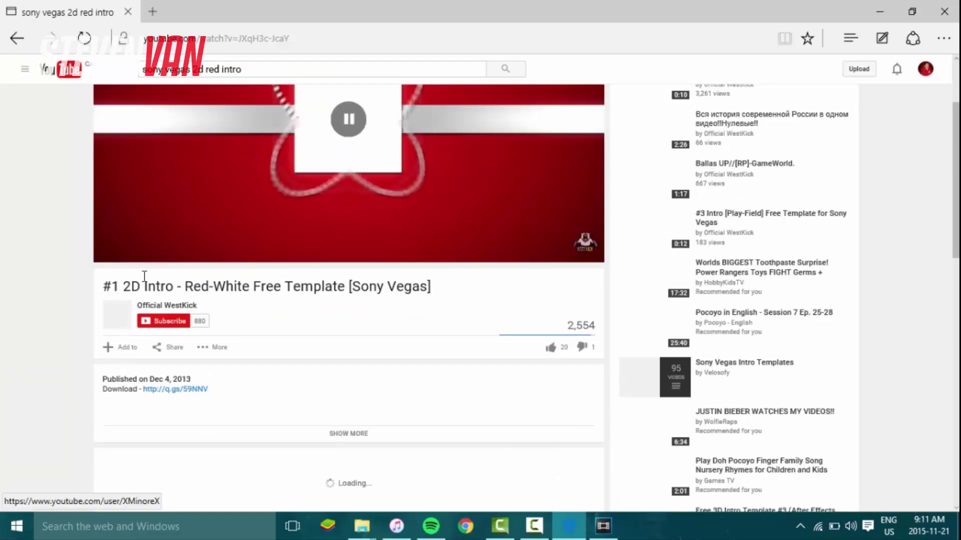
left_click(173, 398)
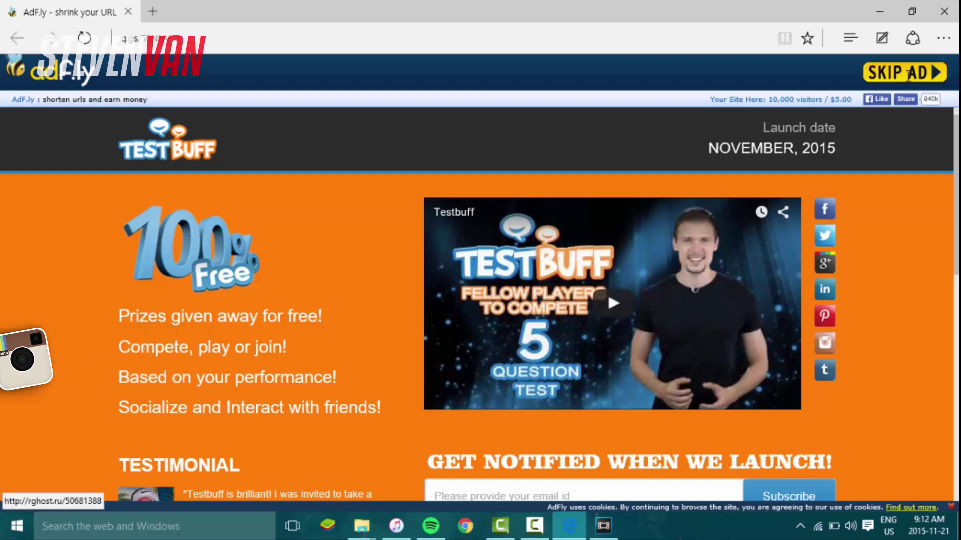
Skip the AdF.ly ad, download 2dintro39.rar from RGhost and open it in WinRAR
left_click(908, 76)
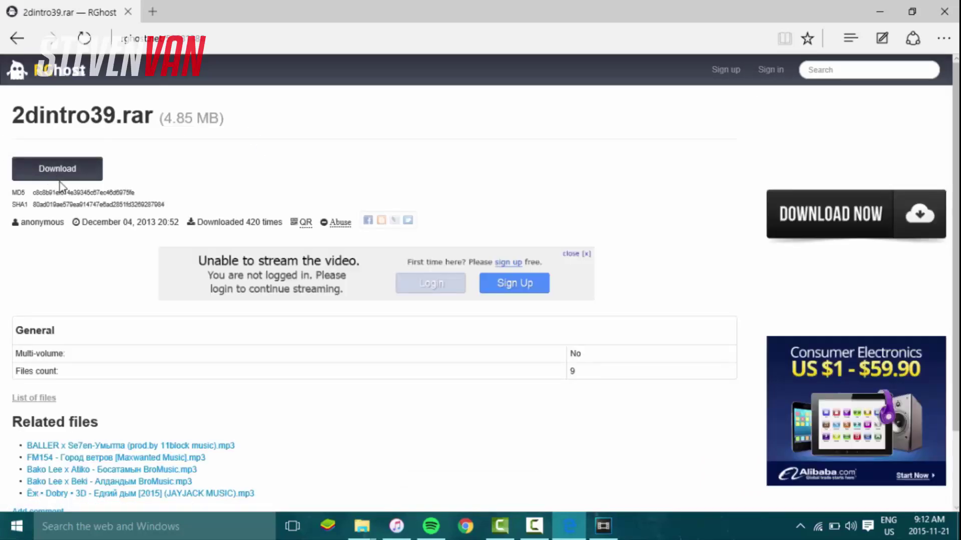
left_click(64, 179)
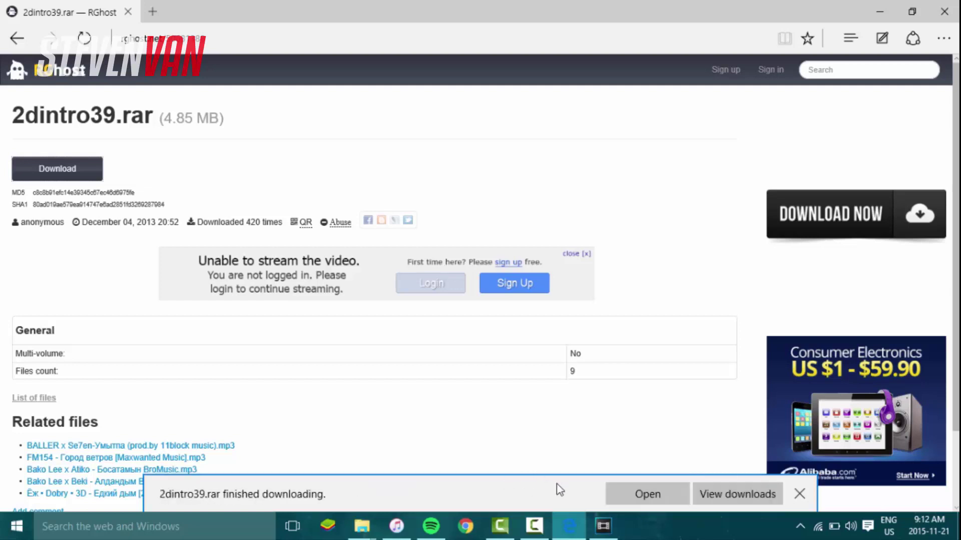
left_click(640, 488)
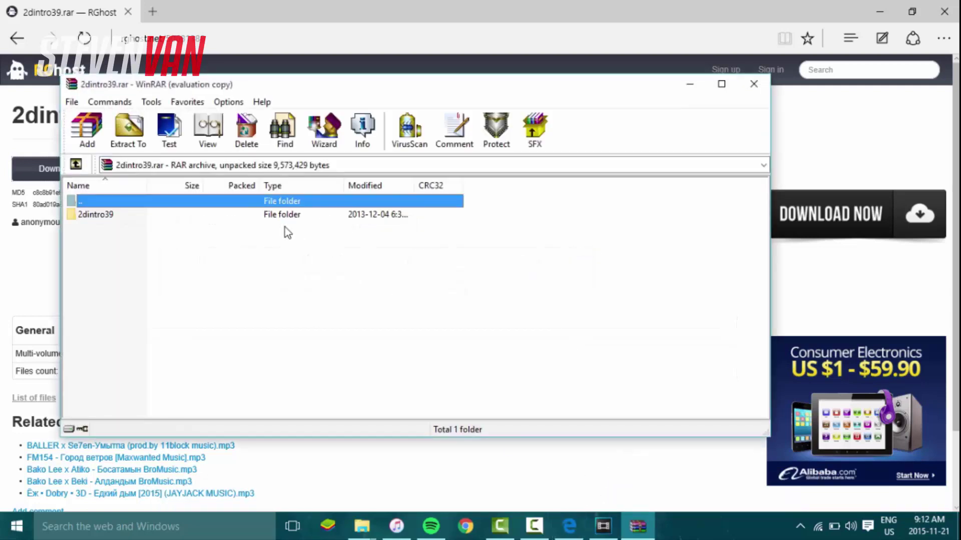
Enter the 2dintro39 folder in WinRAR and launch OpenThis.veg in Vegas Pro
double_click(158, 218)
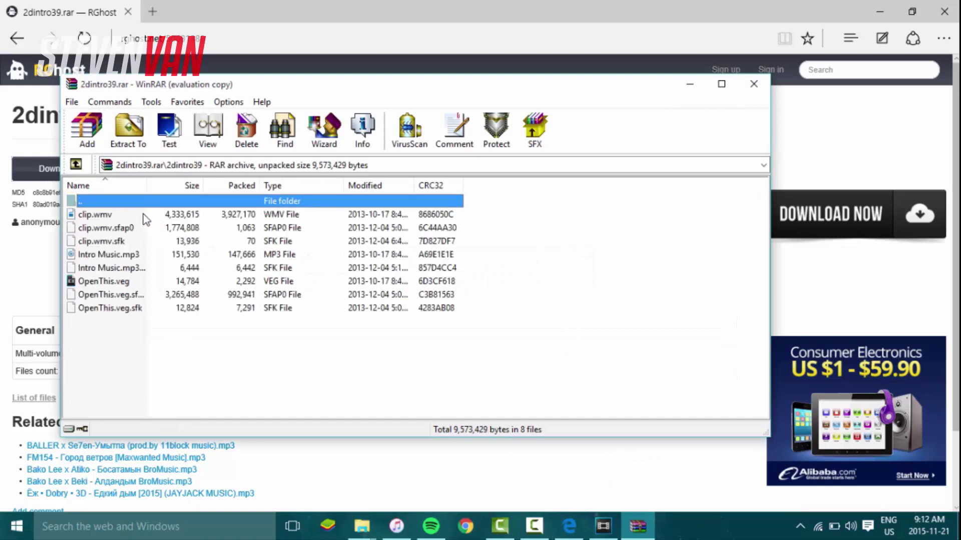
left_click(145, 218)
left_click(127, 282)
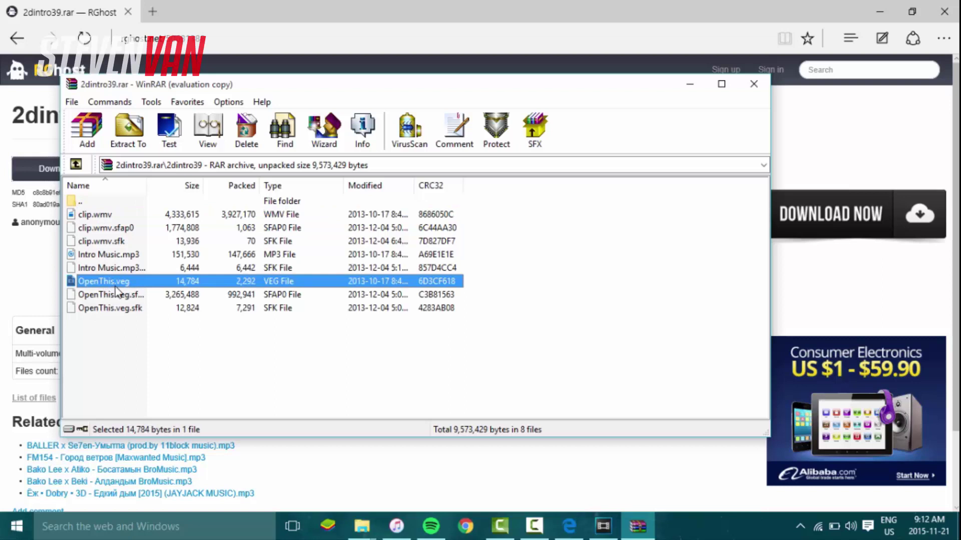
double_click(118, 284)
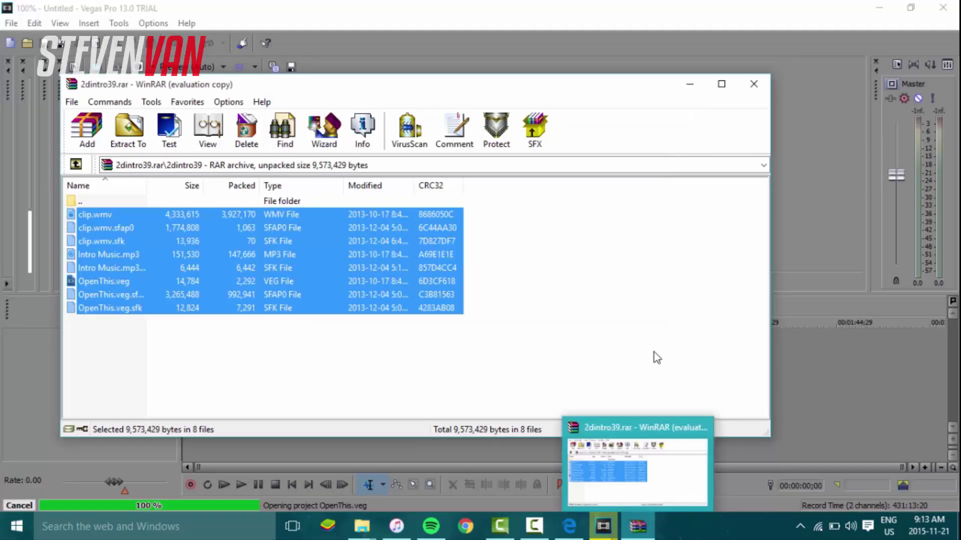
Copy the template files from the archive into the Documents folder to fix the missing clip
left_click(652, 346)
left_click(690, 84)
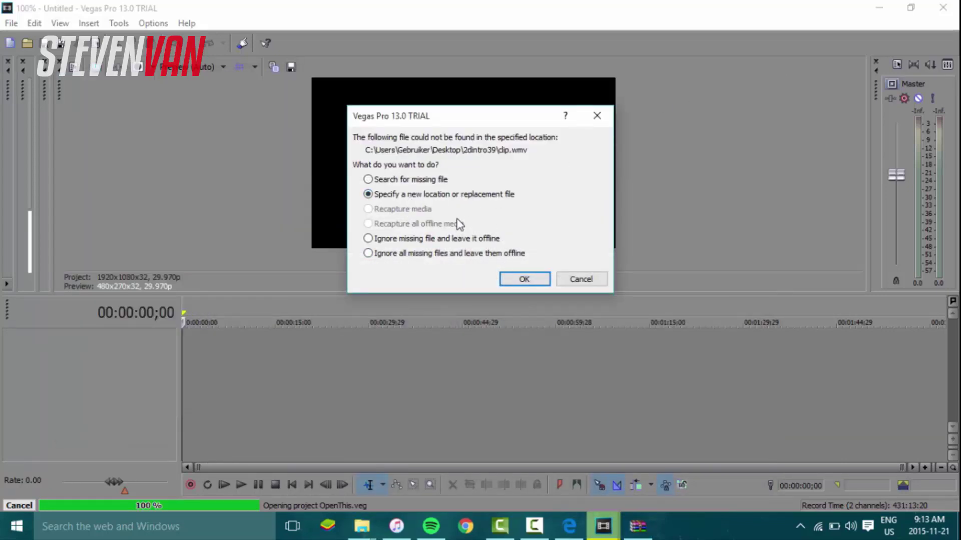
left_click(532, 279)
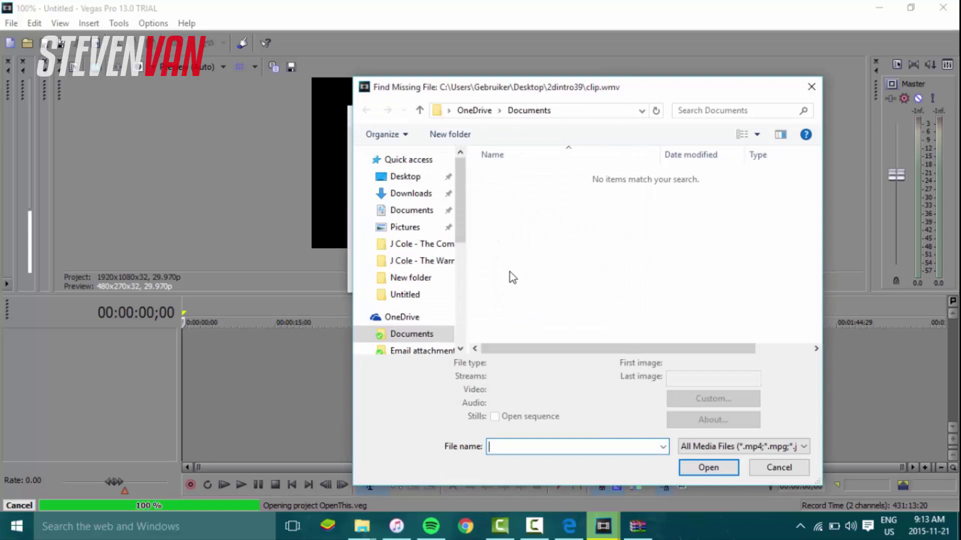
left_click(641, 530)
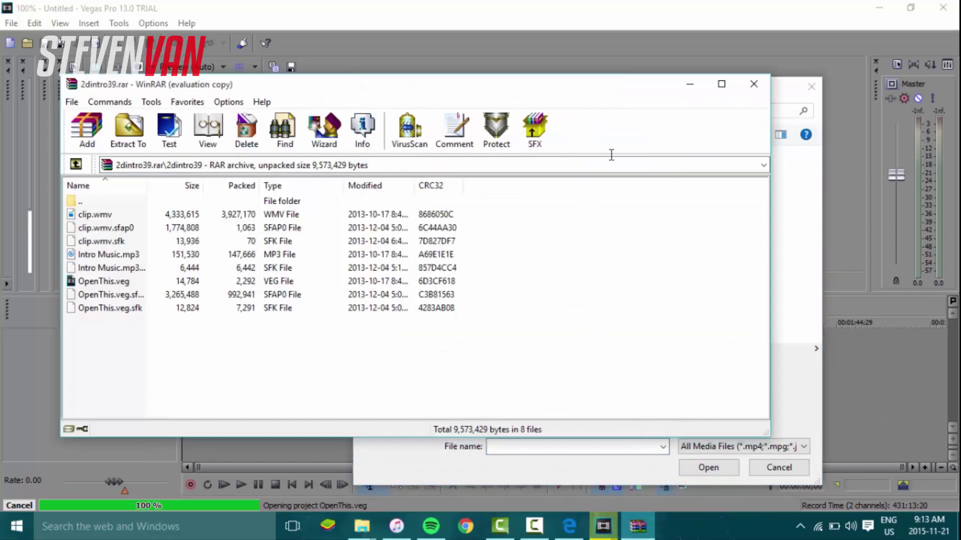
left_click_drag(529, 94, 811, 286)
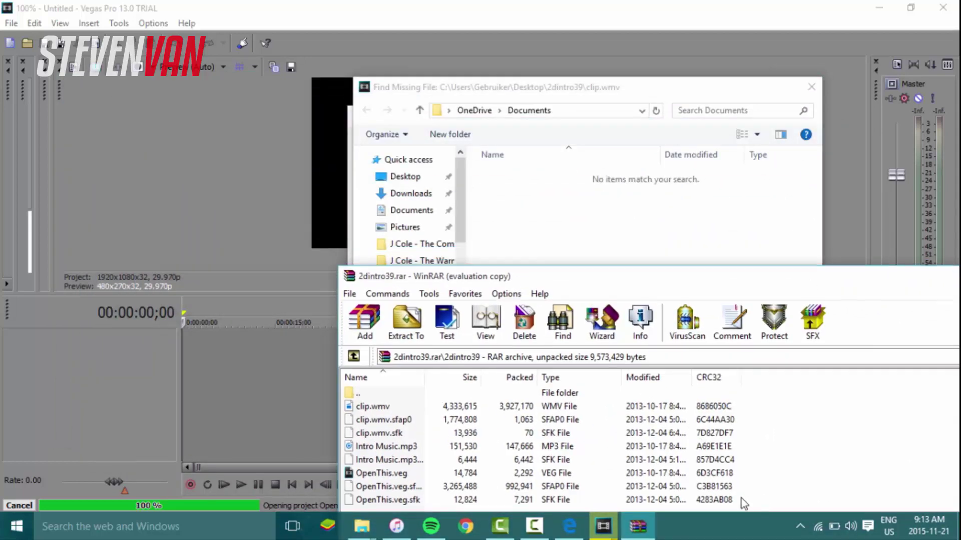
left_click_drag(740, 499, 587, 209)
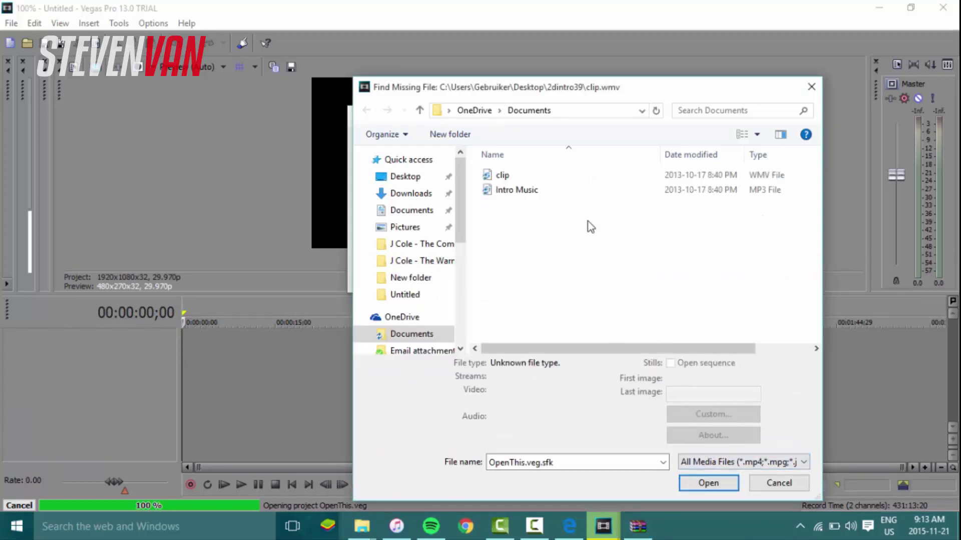
Relink the missing media to clip, apply that location to all files, and zoom the timeline
left_click_drag(572, 94, 684, 90)
left_click(664, 251)
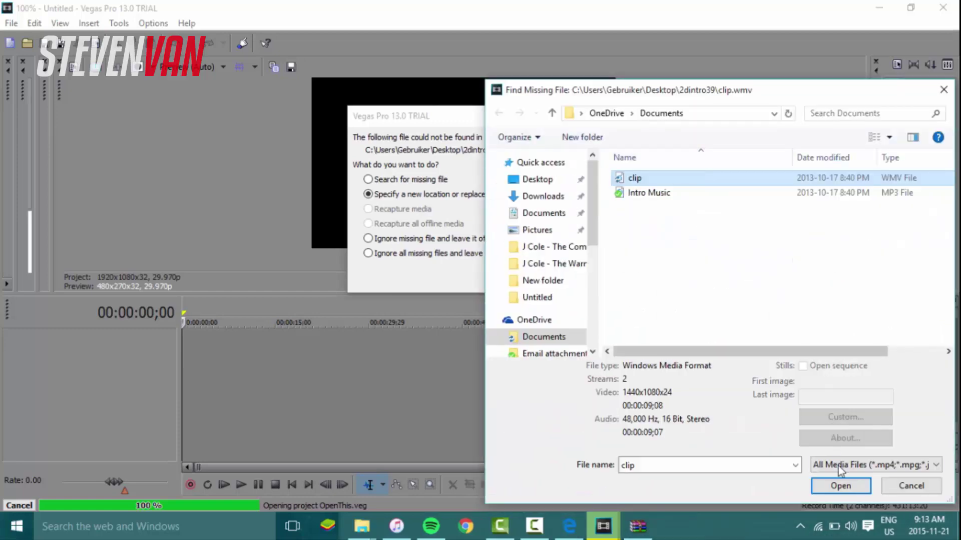
left_click(834, 485)
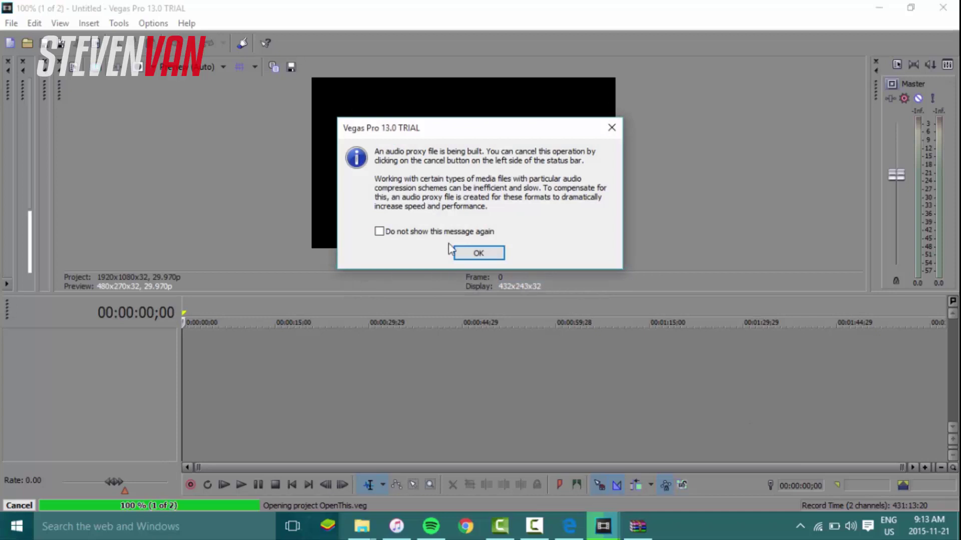
left_click(463, 251)
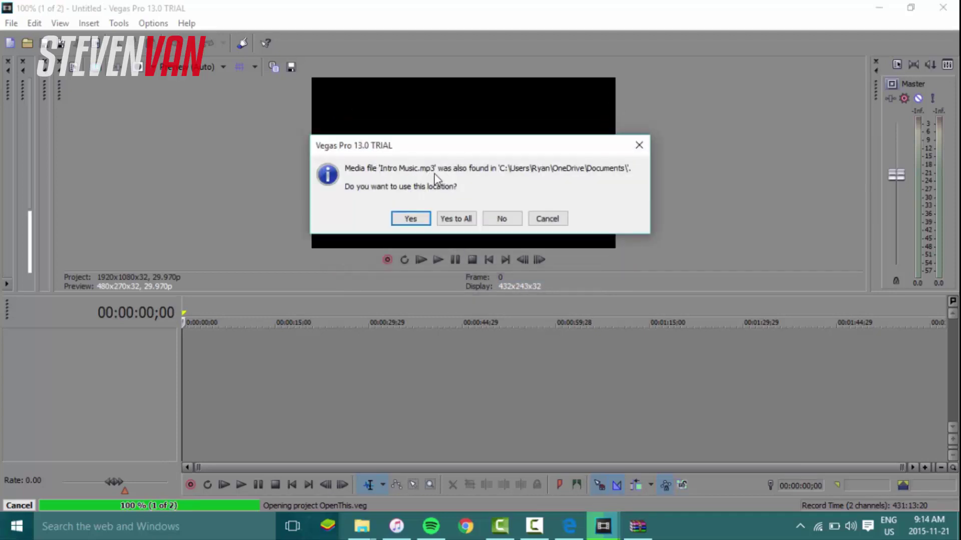
left_click(466, 218)
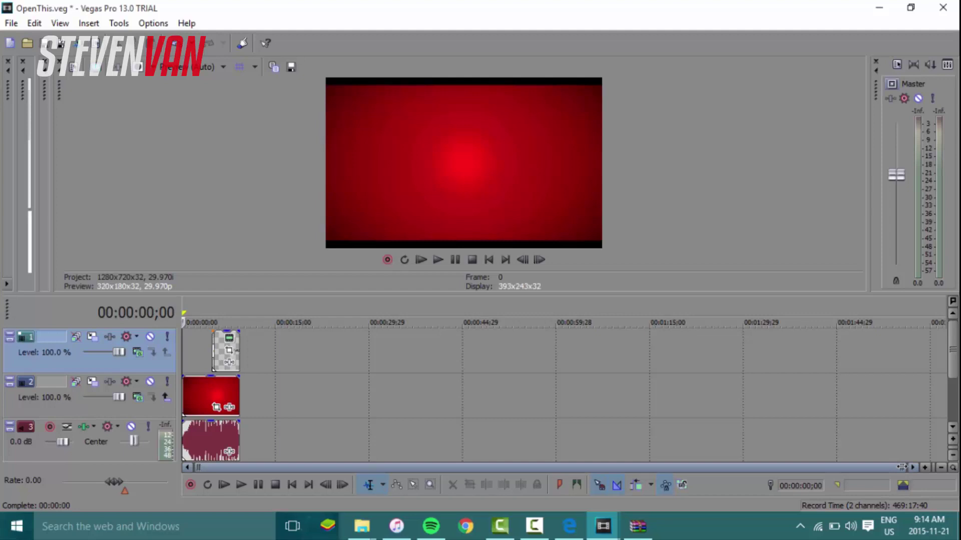
mouse_move(901, 466)
left_mouse_down()
mouse_move(650, 467)
mouse_move(901, 467)
left_mouse_up()
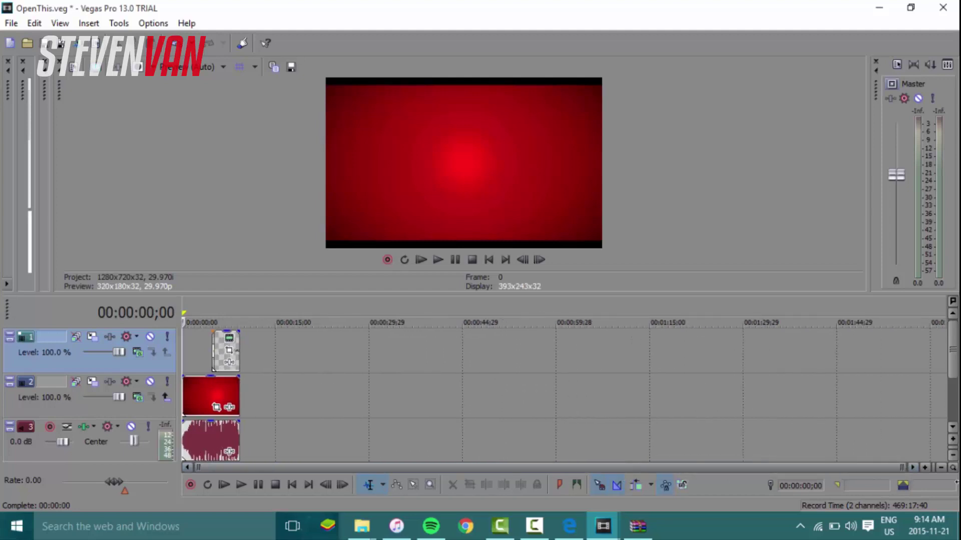
scroll(275, 452, "up", 8)
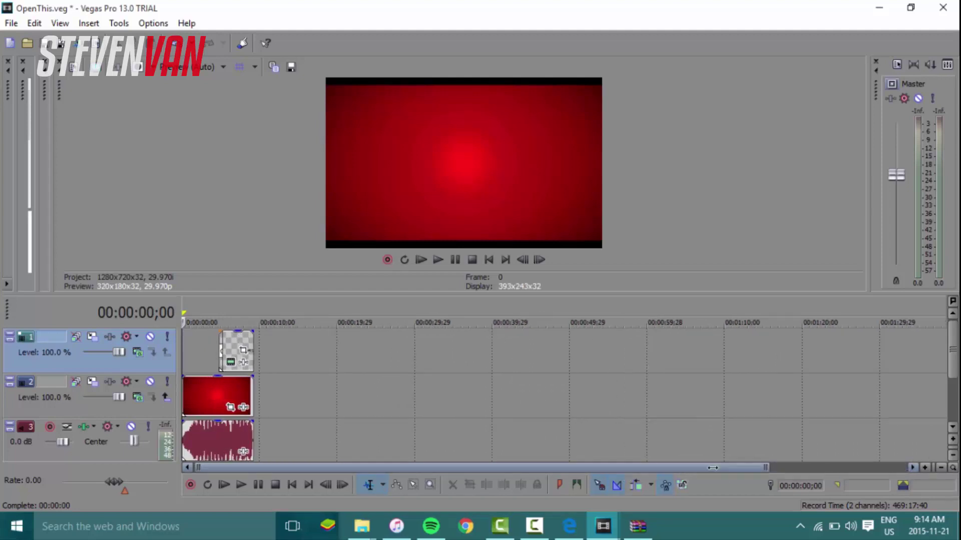
scroll(276, 452, "up", 1)
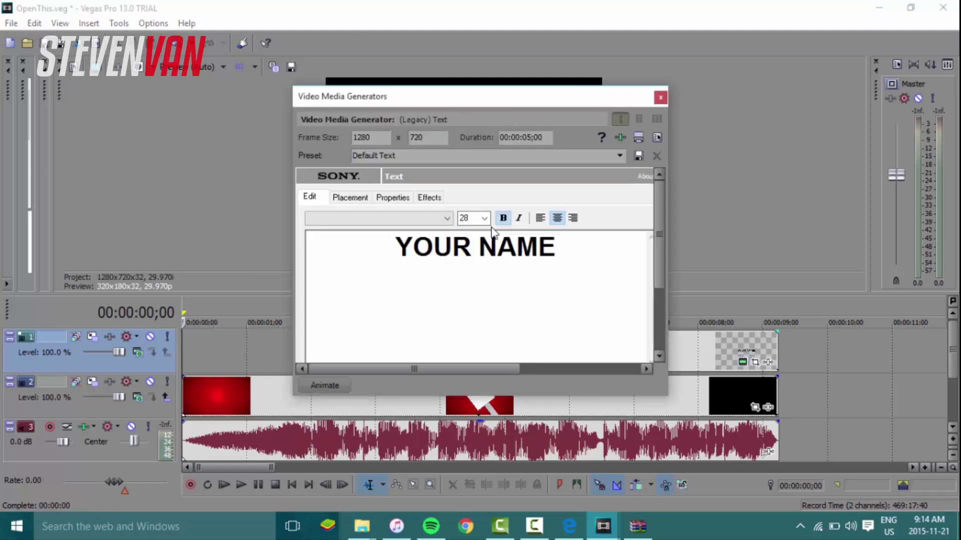
Replace YOUR NAME with the creator's name in non-bold Kenyan Coffee Rg, then close the generator
double_click(456, 248)
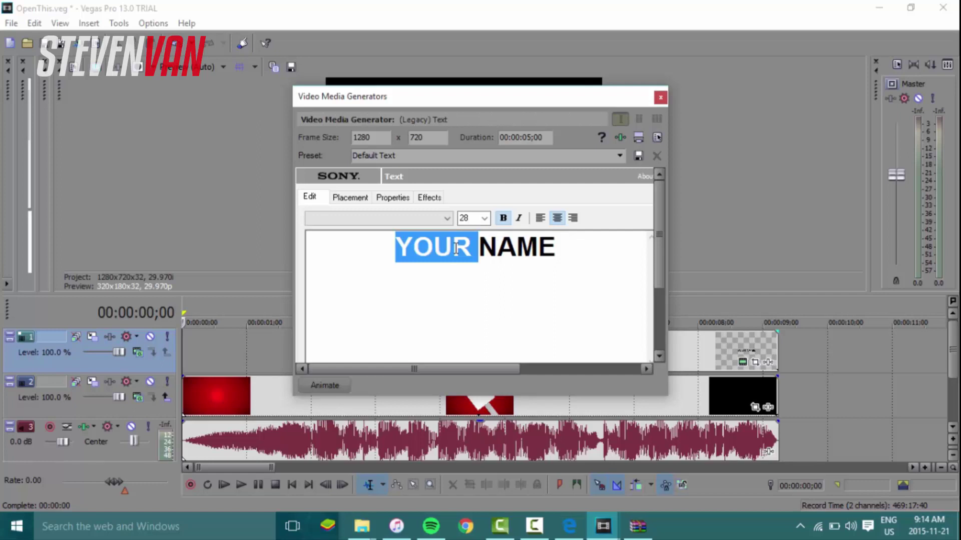
key("ctrl+a")
type("STEVEN V")
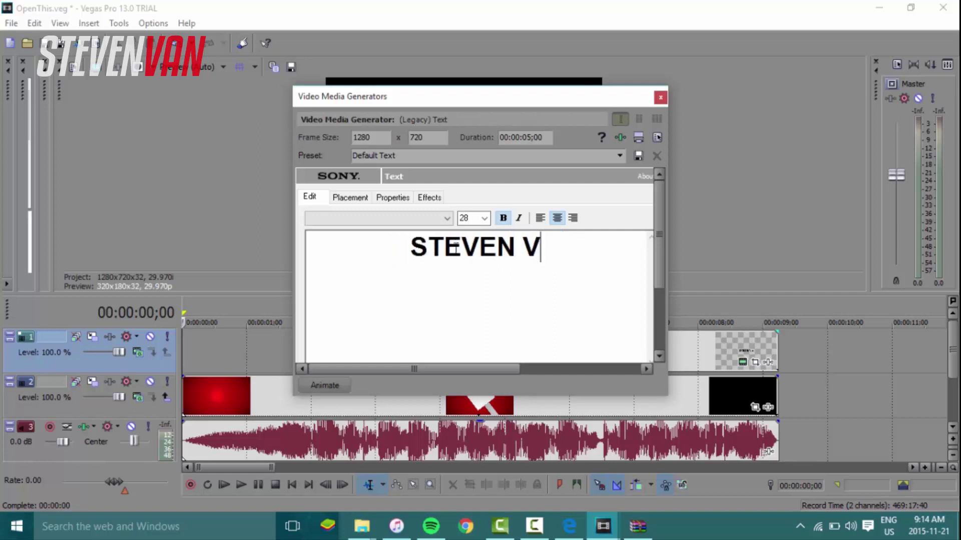
type("AN")
left_click(435, 219)
scroll(451, 254, "up", 2)
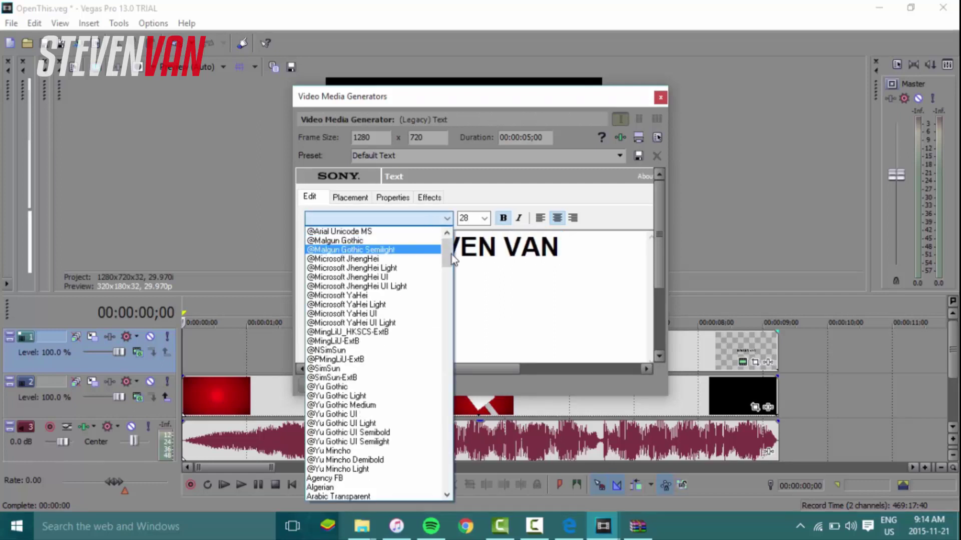
left_click(425, 220)
left_click(424, 218)
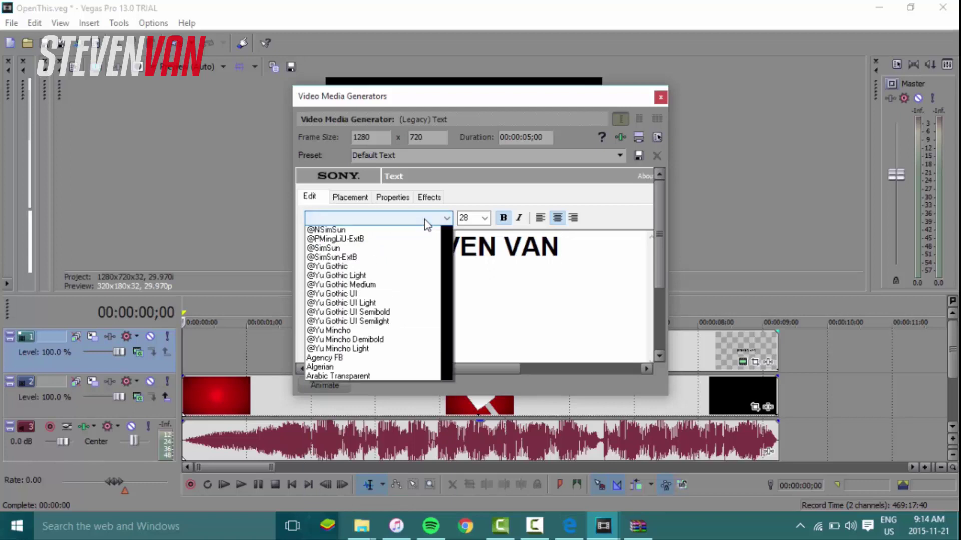
key("k")
key("Return")
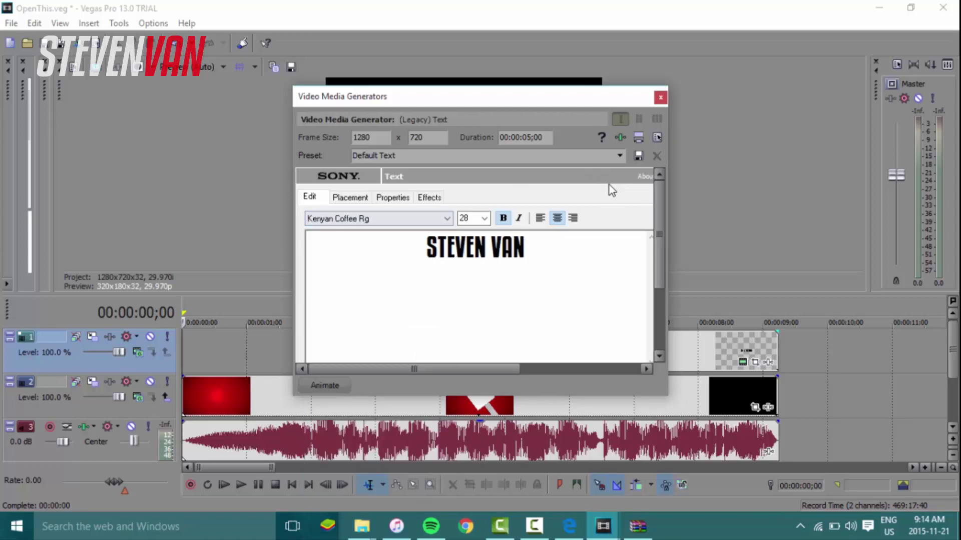
left_click(504, 218)
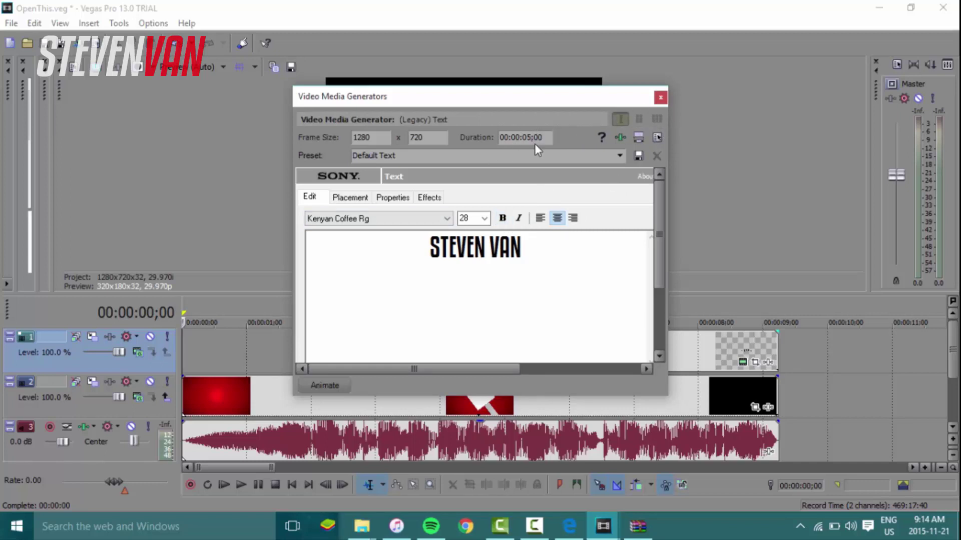
left_click(660, 98)
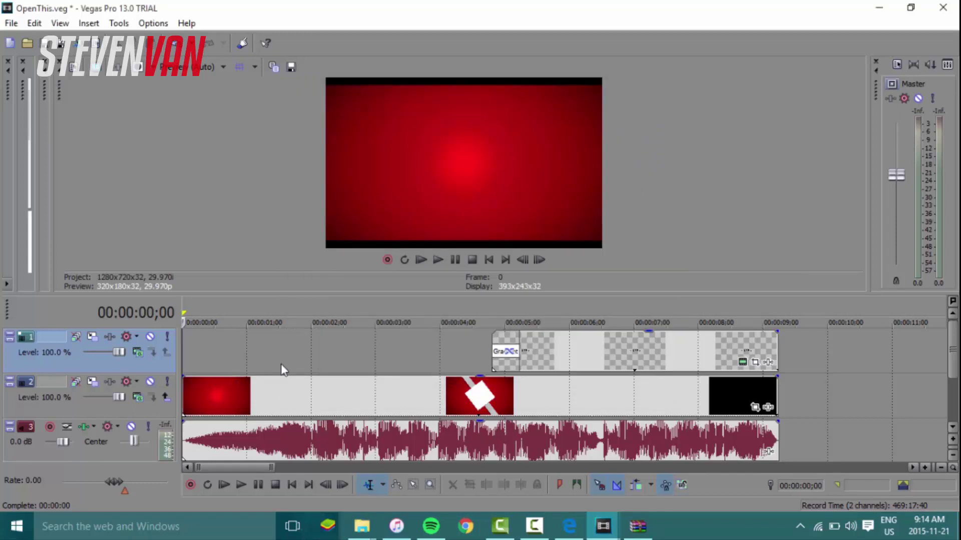
Lower the system volume to 41 and preview the retitled intro
left_click(851, 527)
left_click_drag(851, 494, 820, 492)
left_click(442, 262)
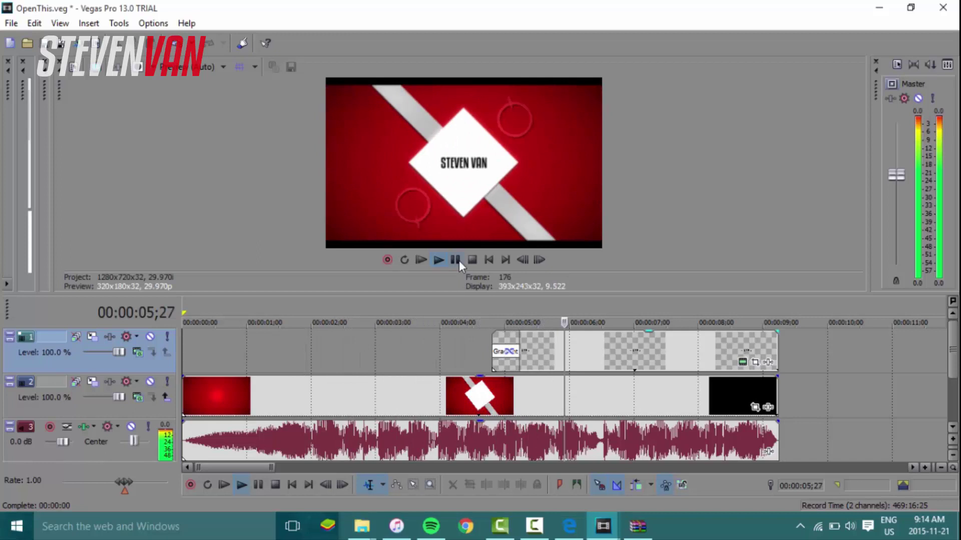
left_click(458, 261)
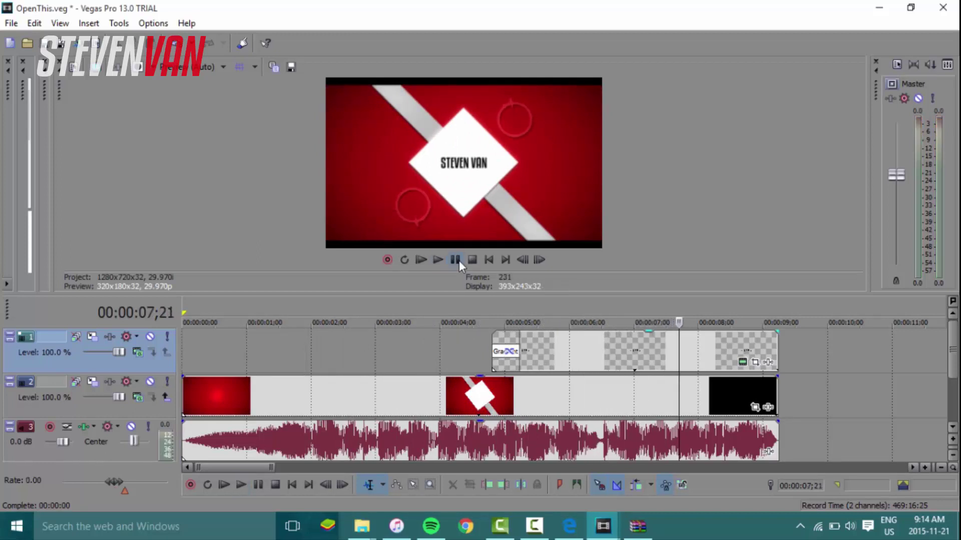
Set the loop region to span the whole intro, from 0 to 9;07
double_click(418, 343)
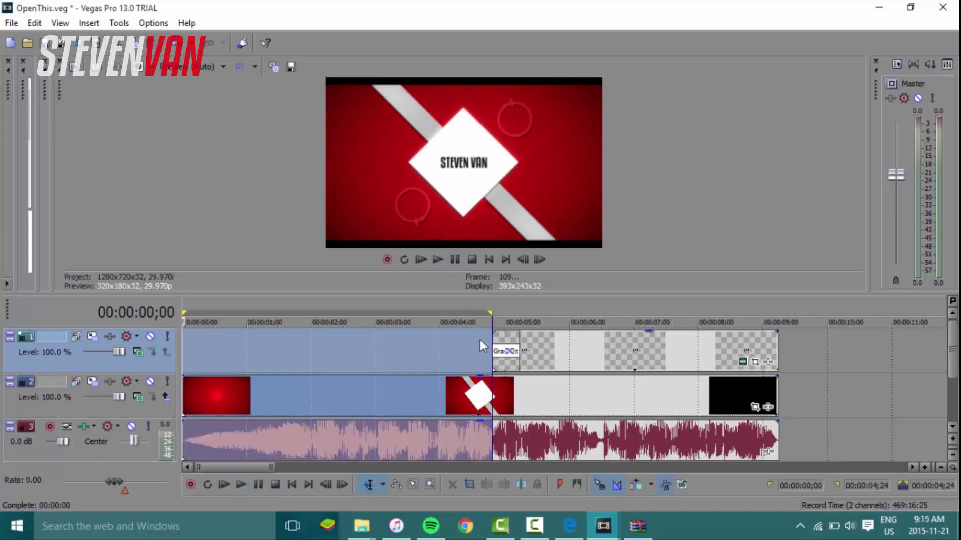
left_click_drag(490, 312, 779, 324)
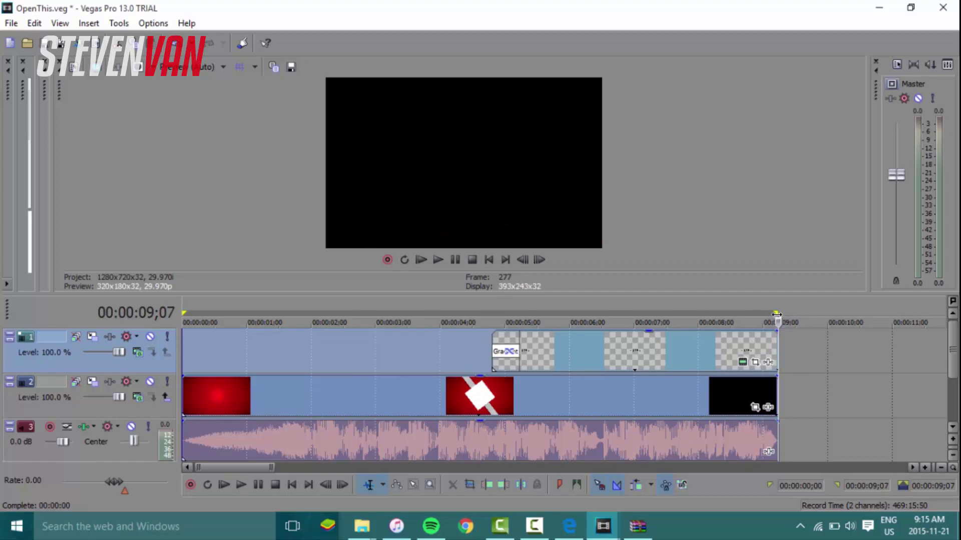
mouse_move(776, 315)
left_mouse_down()
mouse_move(179, 313)
mouse_move(465, 323)
mouse_move(790, 314)
mouse_move(777, 314)
left_mouse_up()
In Render As, select the Sony AVC/MVC Internet 1280x720-30p template for OpenThis.mp4
left_click(9, 24)
left_click(70, 129)
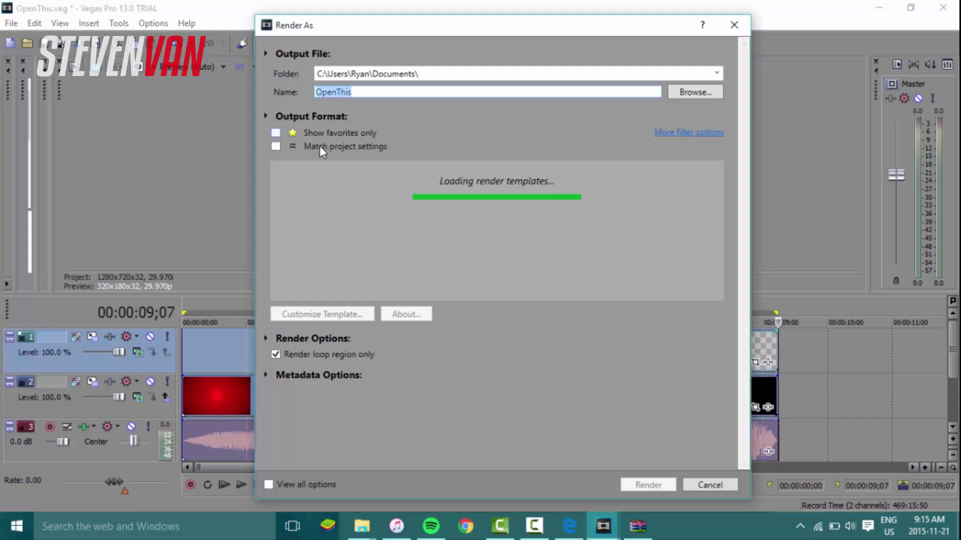
left_click(319, 146)
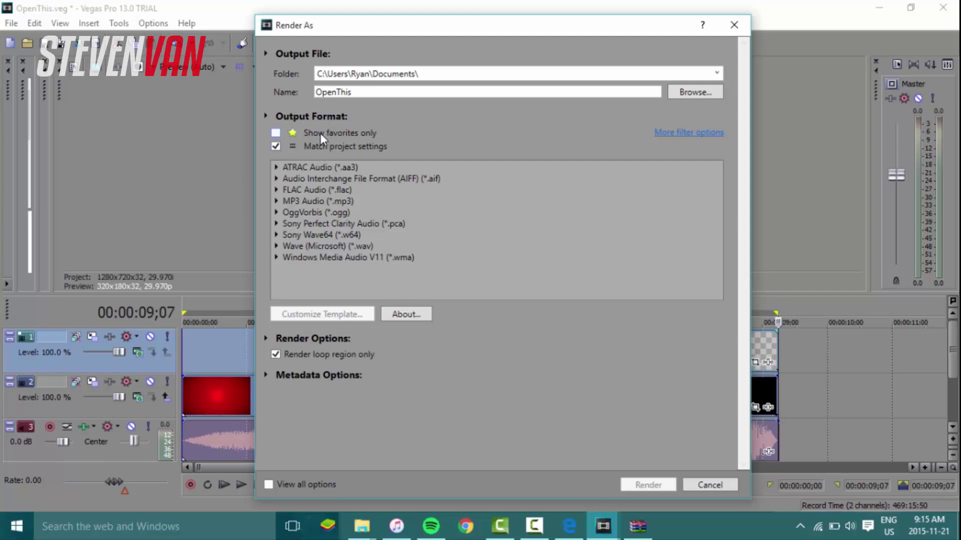
left_click(314, 146)
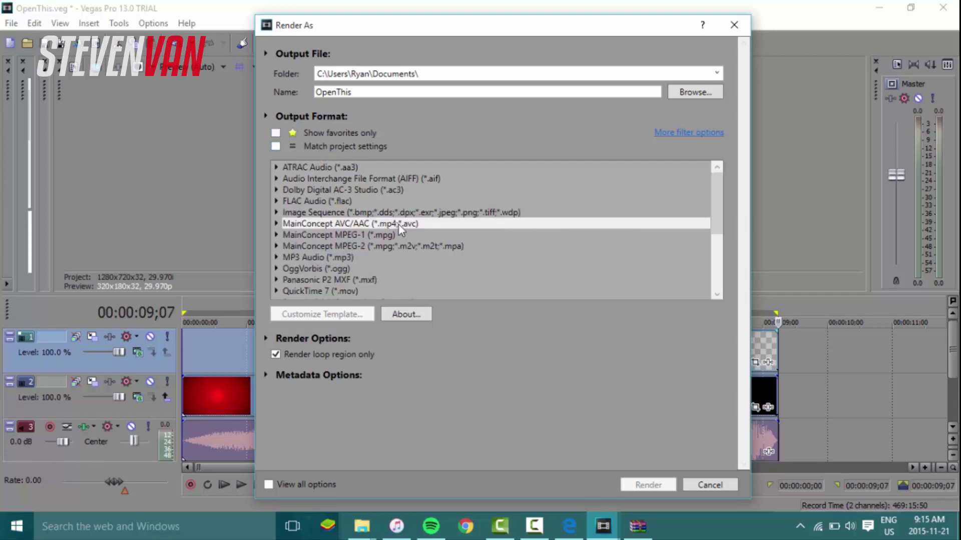
scroll(313, 243, "down", 3)
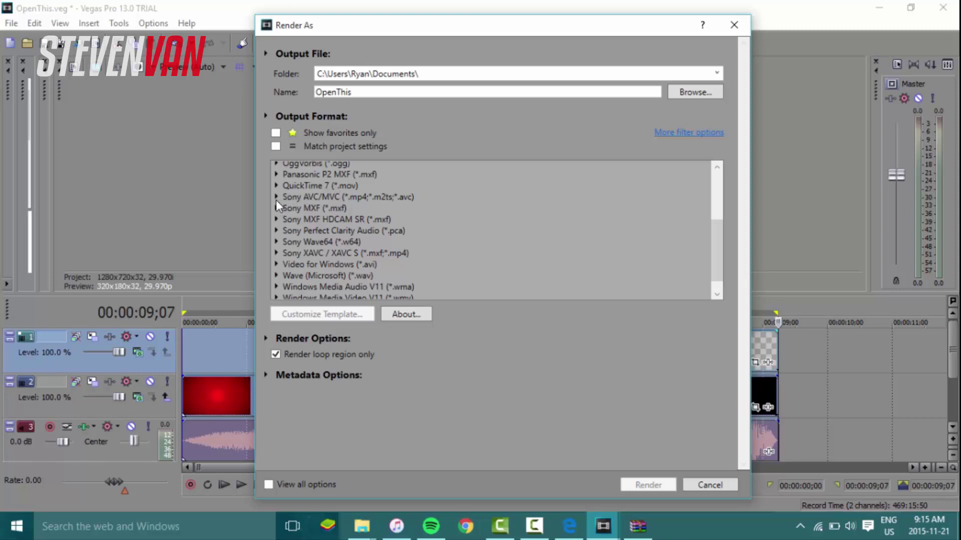
left_click(276, 197)
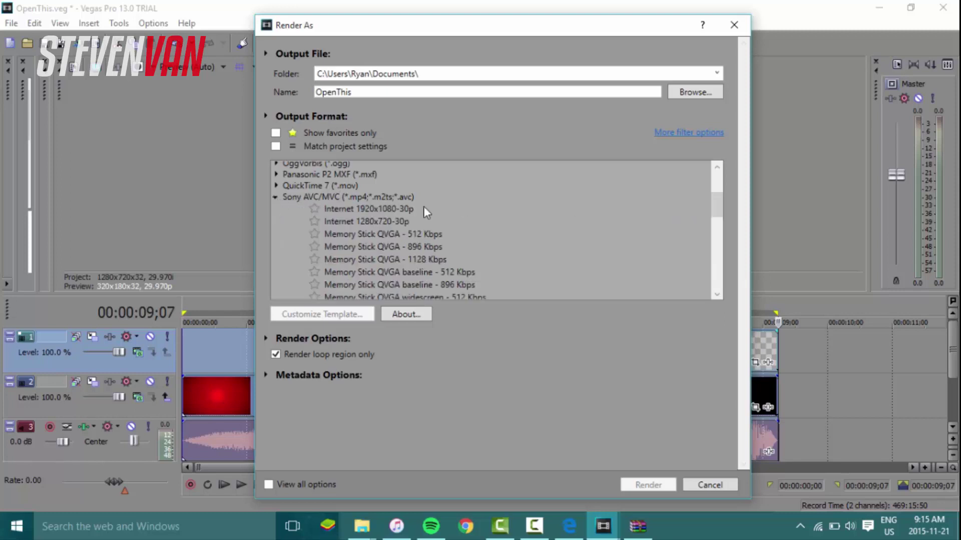
left_click(400, 209)
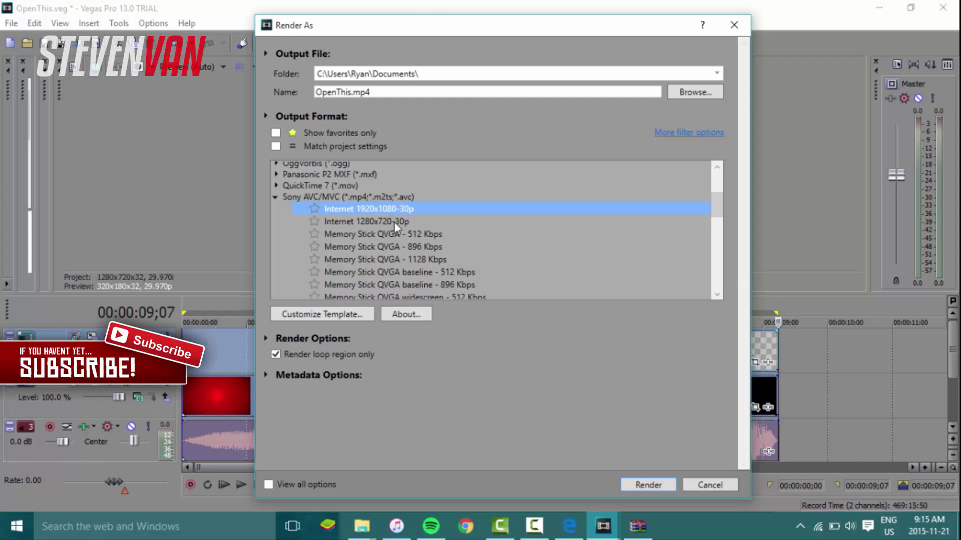
left_click(394, 223)
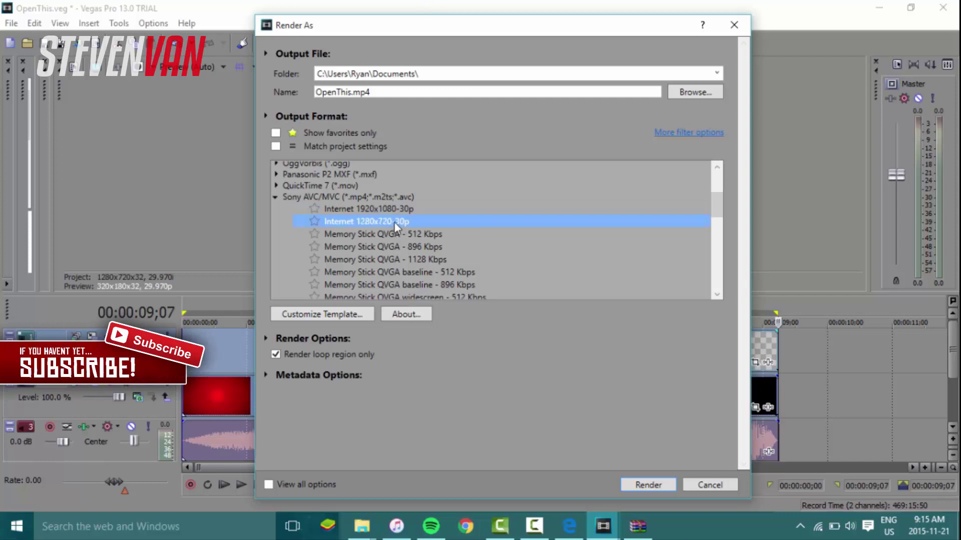
Customize the template with video rendering quality set to Best and confirm it
left_click(350, 313)
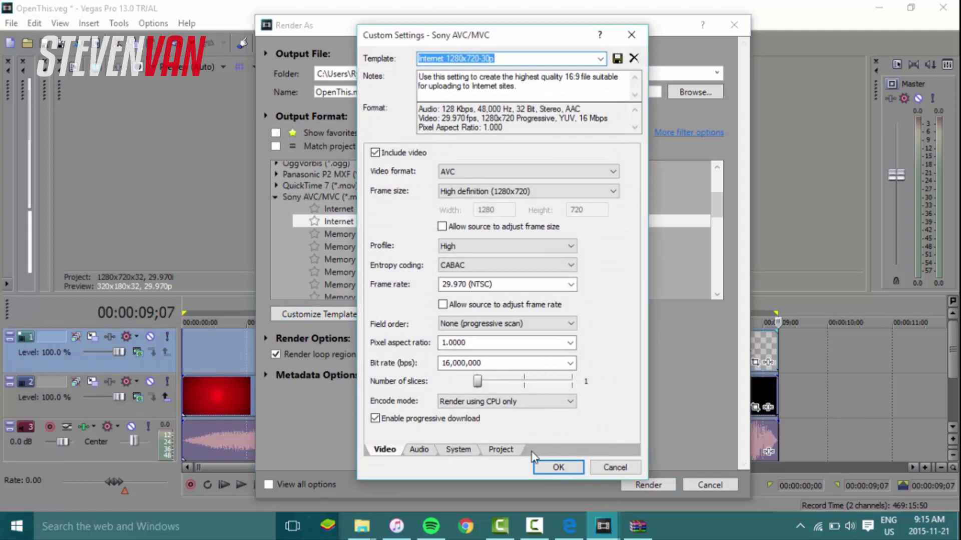
left_click(516, 450)
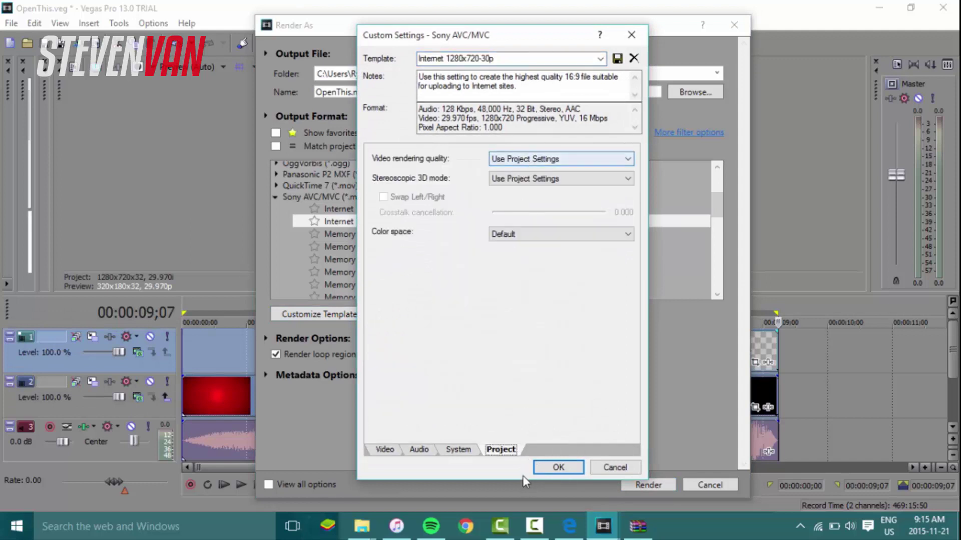
left_click(573, 158)
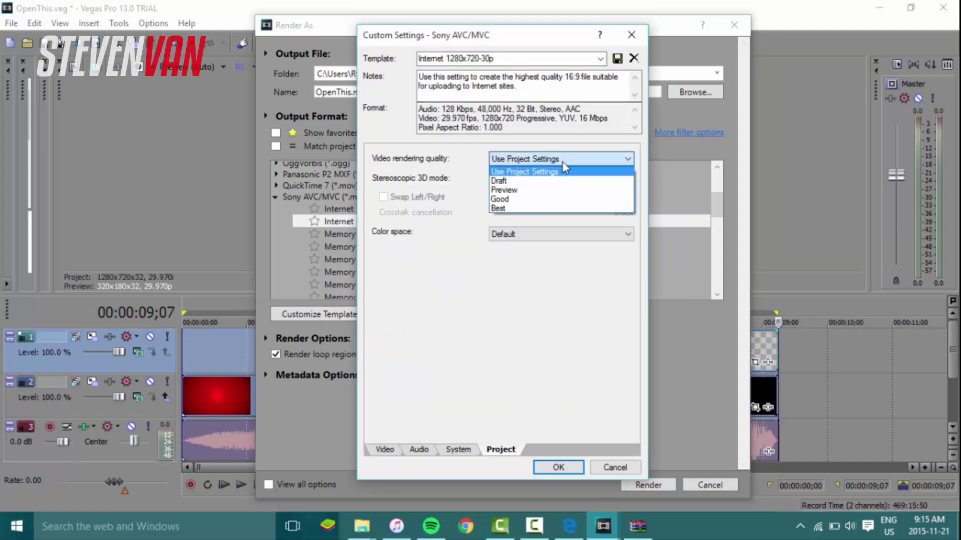
left_click(534, 209)
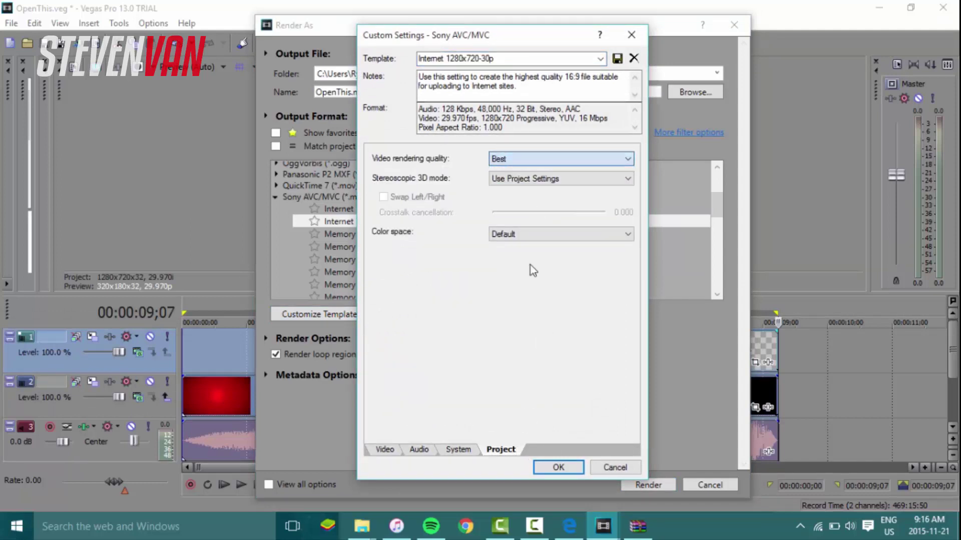
left_click(559, 466)
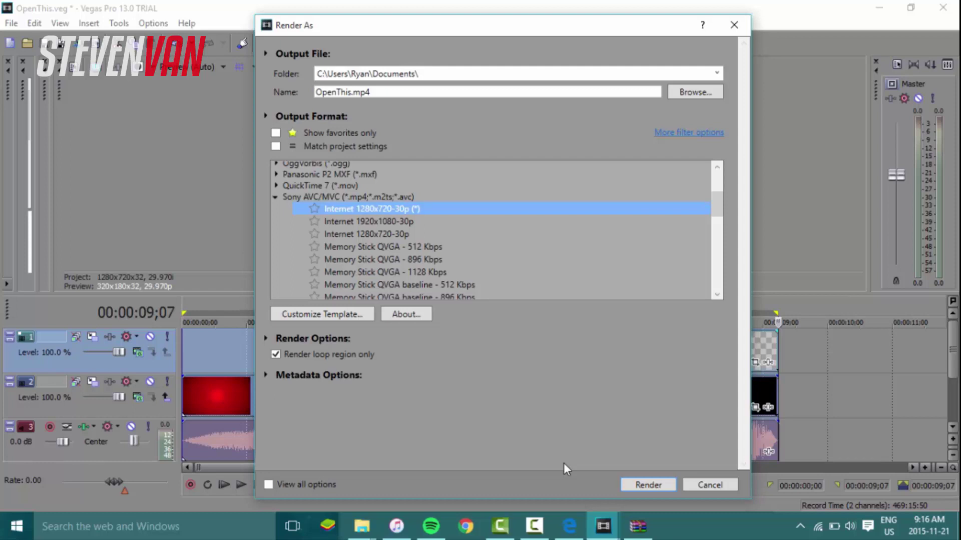
Start rendering OpenThis.mp4 and let the progress run toward 73 percent
left_click(647, 485)
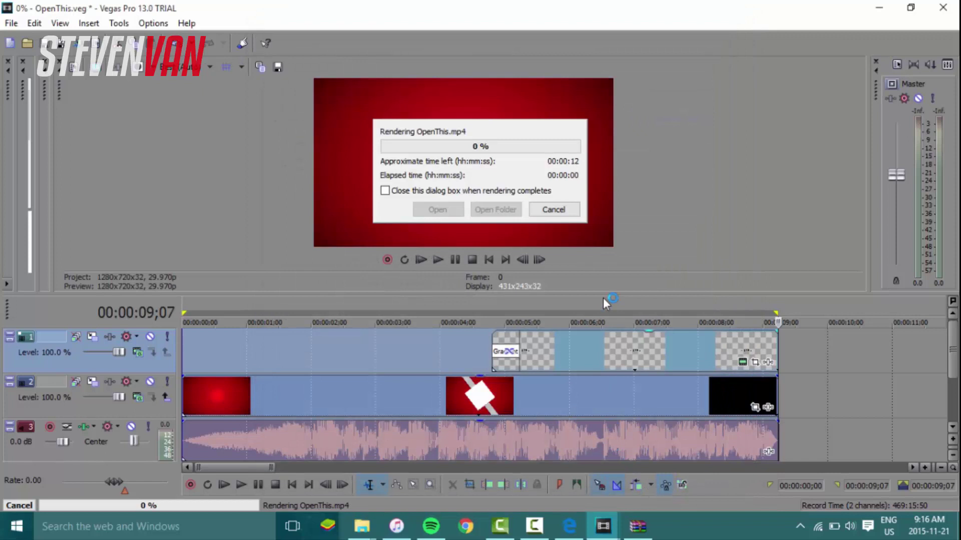